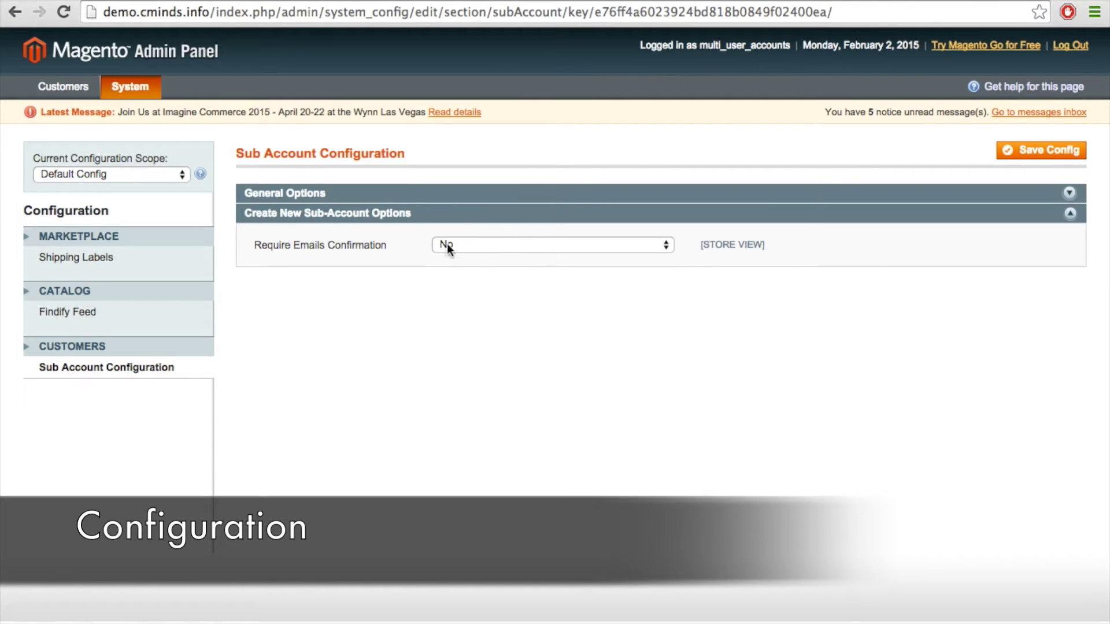
Step: Set Require Emails Confirmation to Yes for new sub-accounts and save the config
{"action": "left_click", "coordinate": [474, 247]}
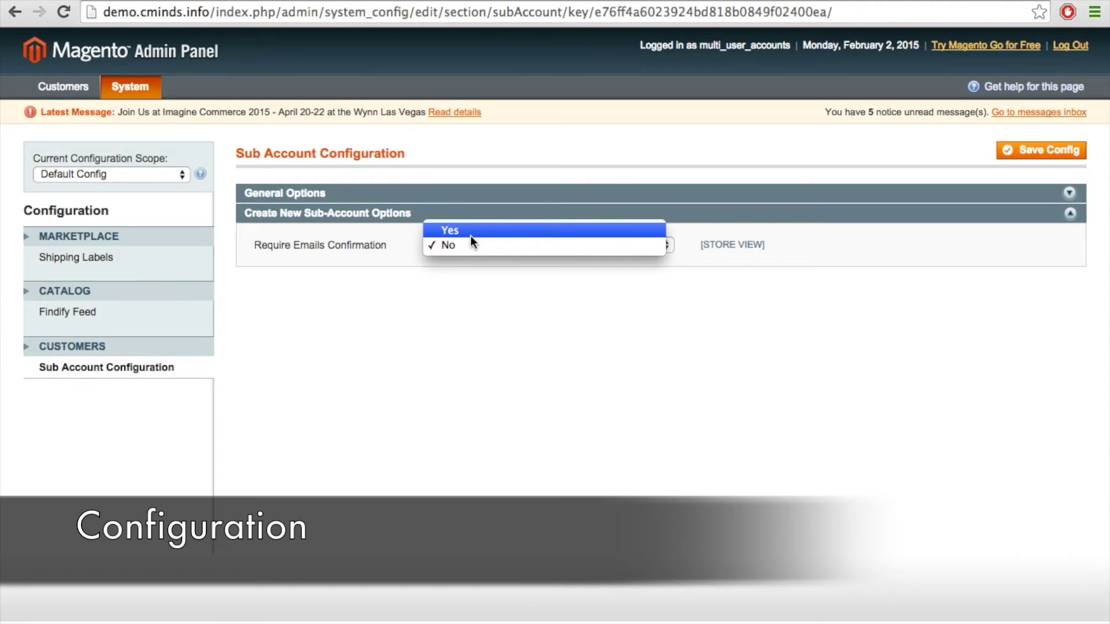
{"action": "left_click", "coordinate": [470, 236]}
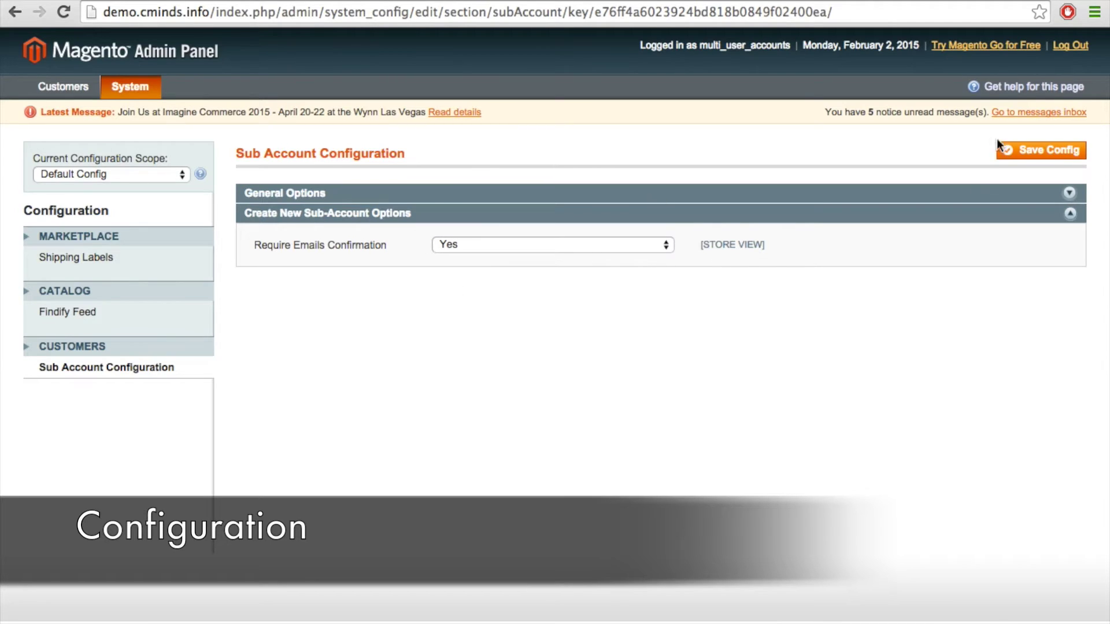
{"action": "left_click", "coordinate": [1021, 152]}
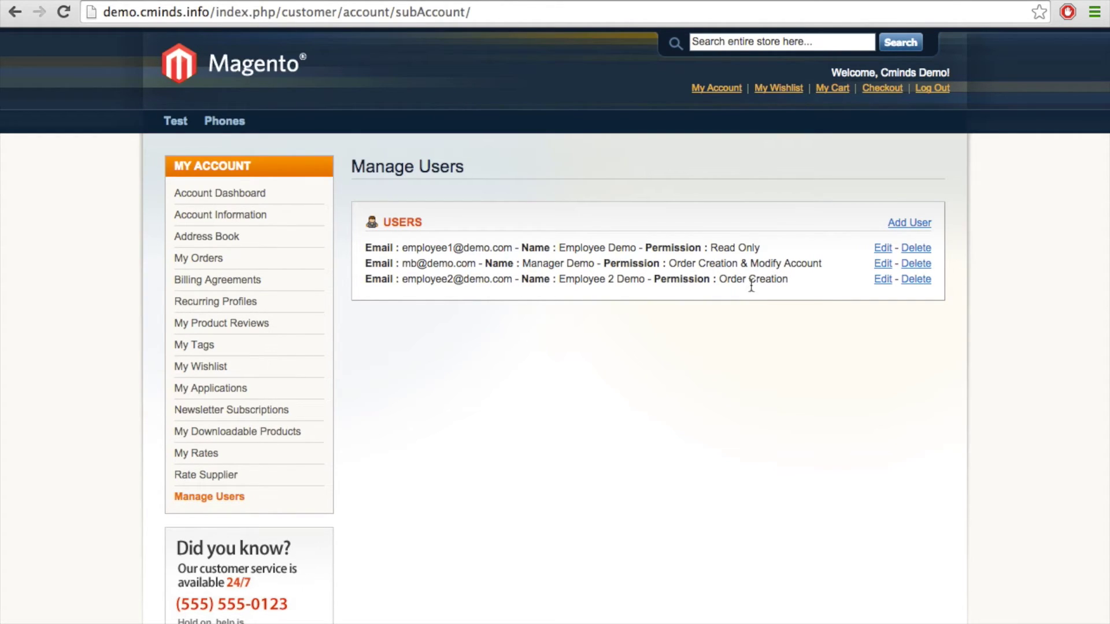
Step: Open the Employee Demo sub-user's Edit User form from Manage Users
{"action": "left_click", "coordinate": [883, 248]}
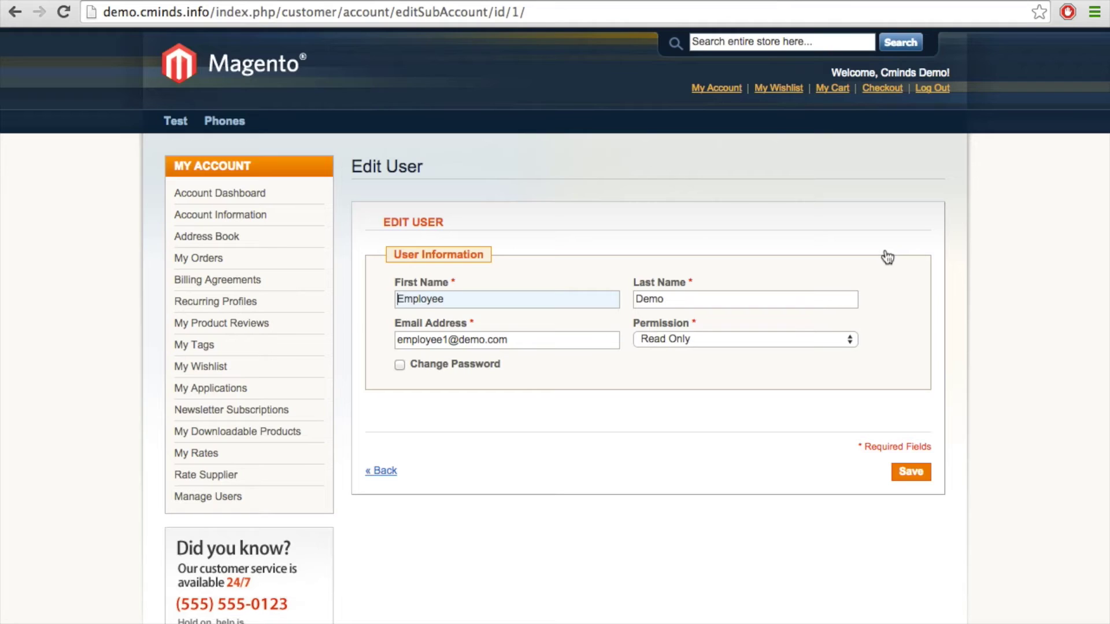
Step: Inspect Employee Demo's name, email and permission list, keep Read Only, and save the user
{"action": "double_click", "coordinate": [523, 300]}
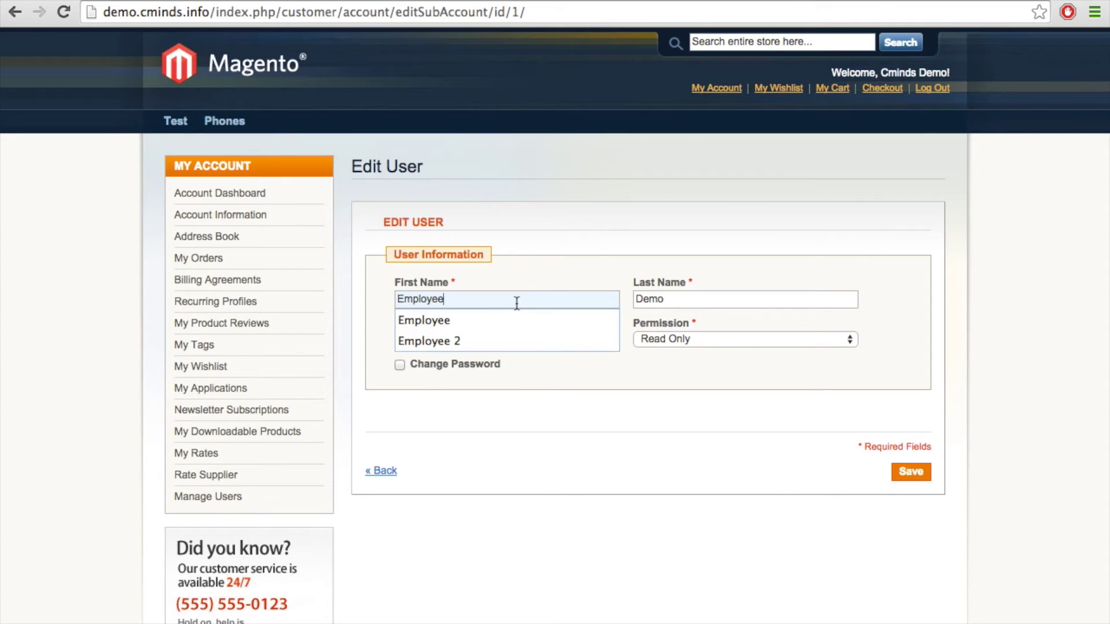
{"action": "left_click", "coordinate": [689, 298]}
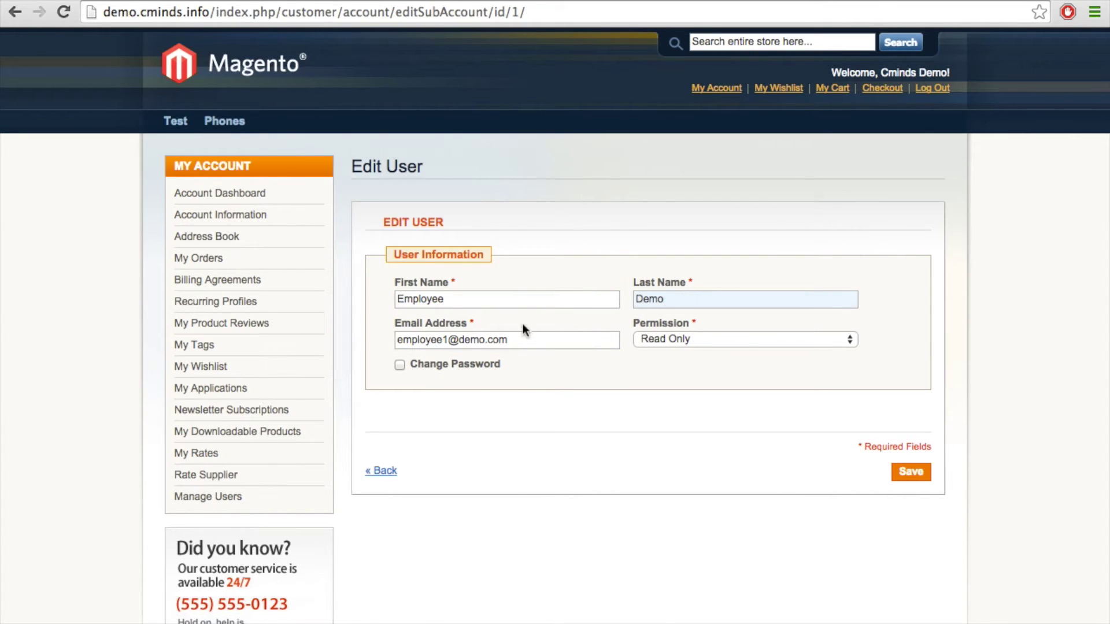
{"action": "left_click_drag", "start_coordinate": [511, 339], "coordinate": [368, 338]}
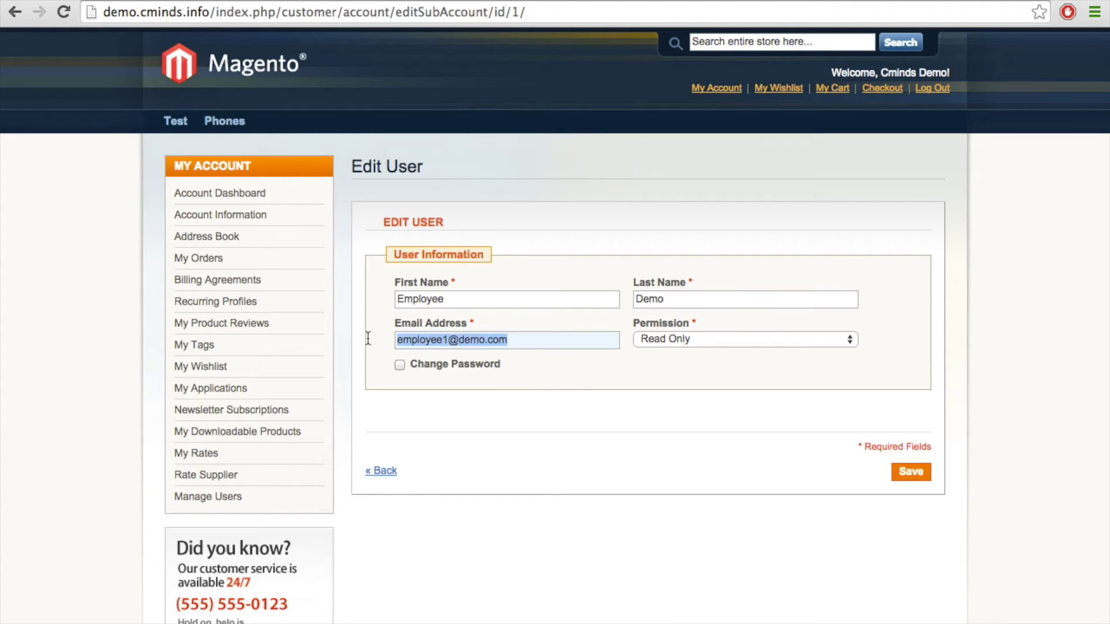
{"action": "left_click", "coordinate": [754, 341]}
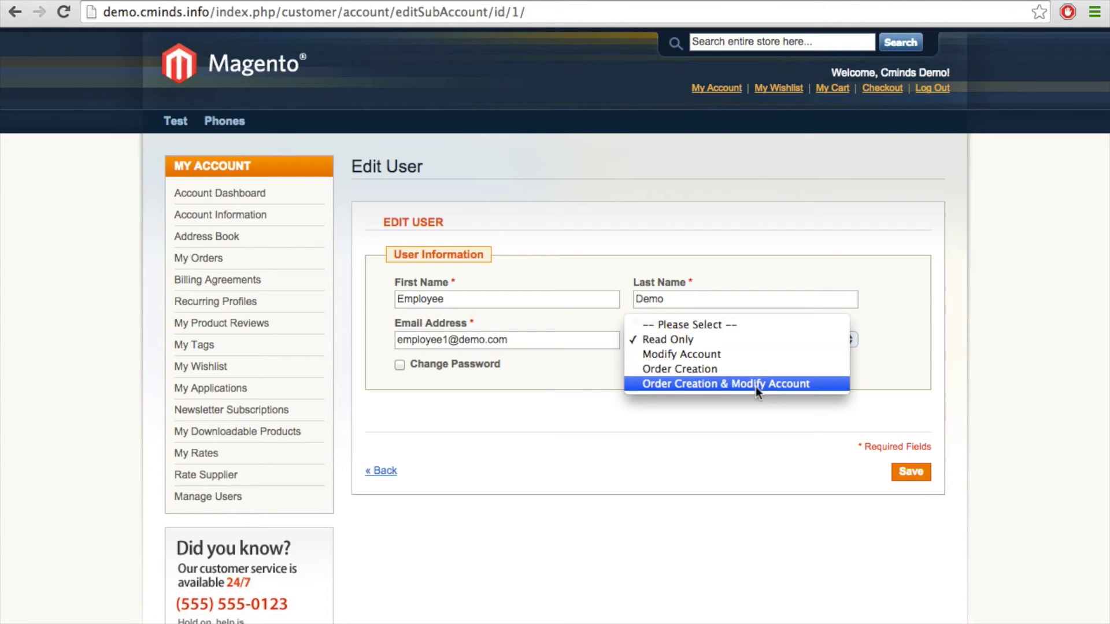
{"action": "left_click", "coordinate": [544, 400]}
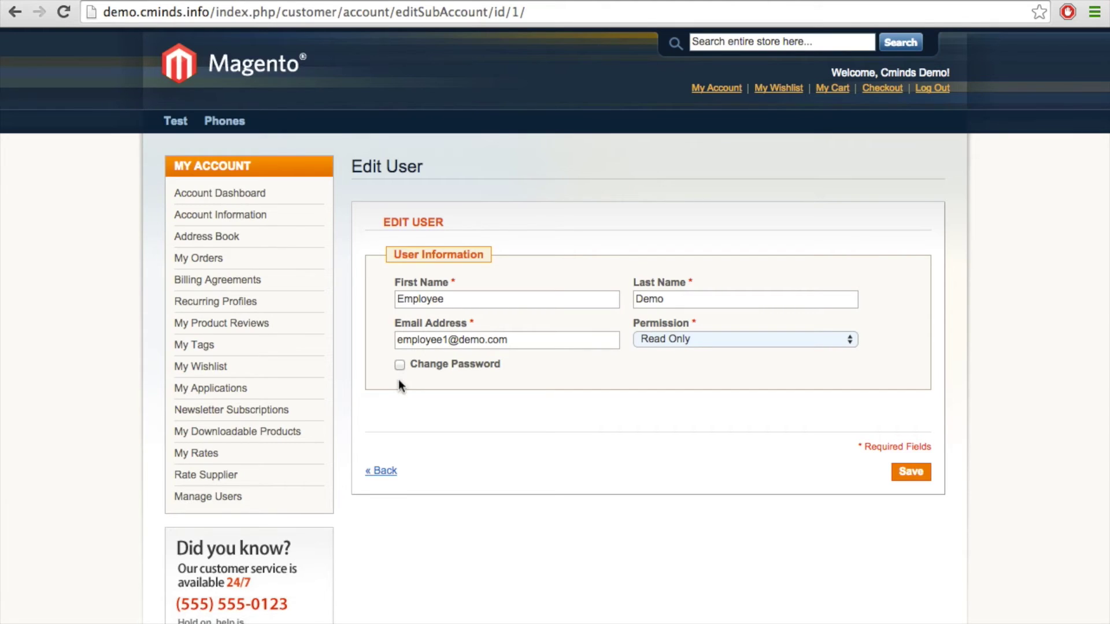
{"action": "left_click", "coordinate": [922, 476]}
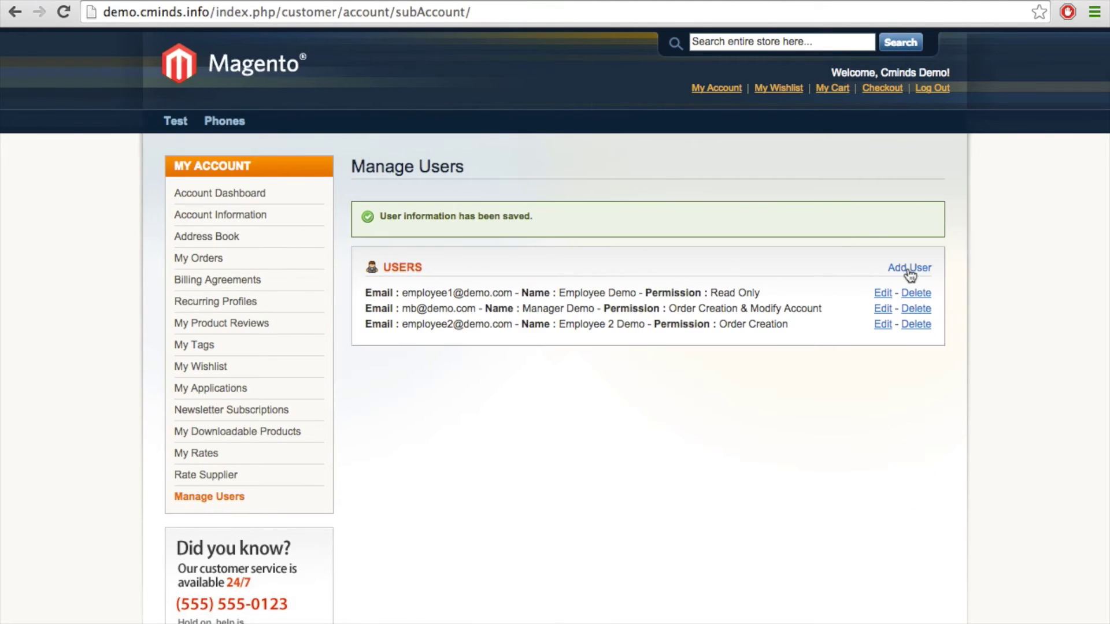
Step: Start a new sub-user named 'Employee 3' 'Demo' and fill in its email address
{"action": "left_click", "coordinate": [909, 271]}
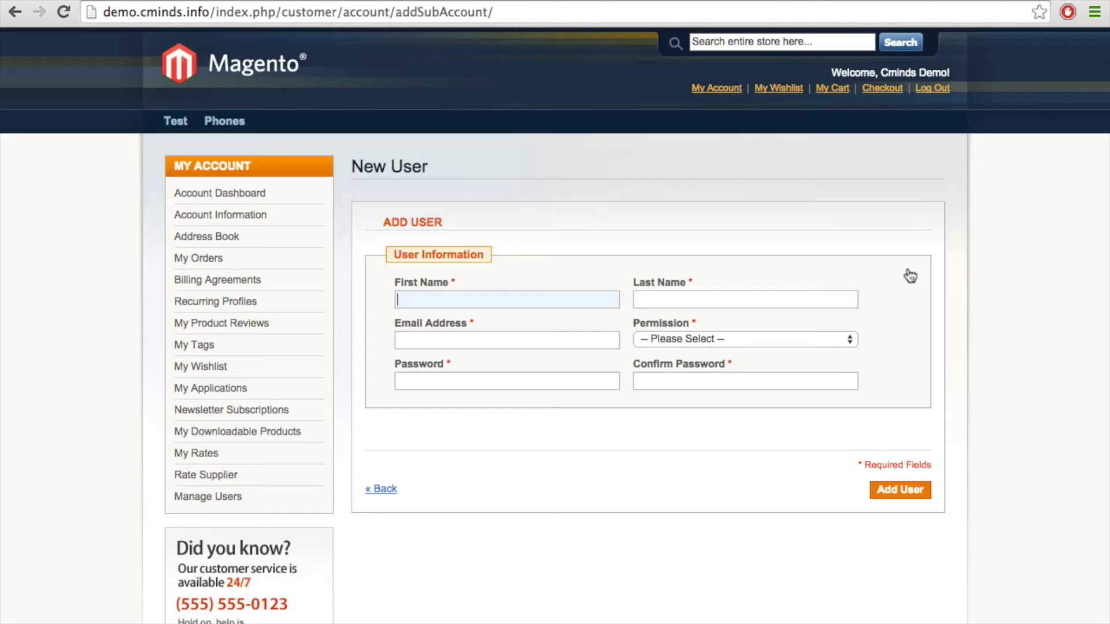
{"action": "left_click", "coordinate": [437, 289]}
{"action": "type", "text": "Employee 3"}
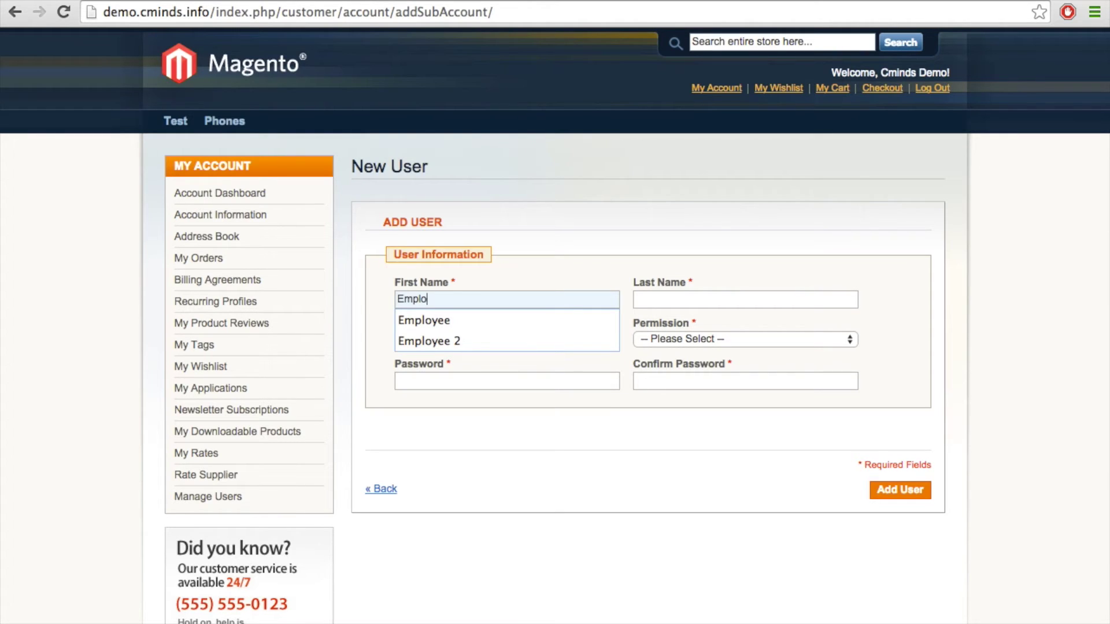
{"action": "left_click", "coordinate": [650, 296]}
{"action": "type", "text": "Demo"}
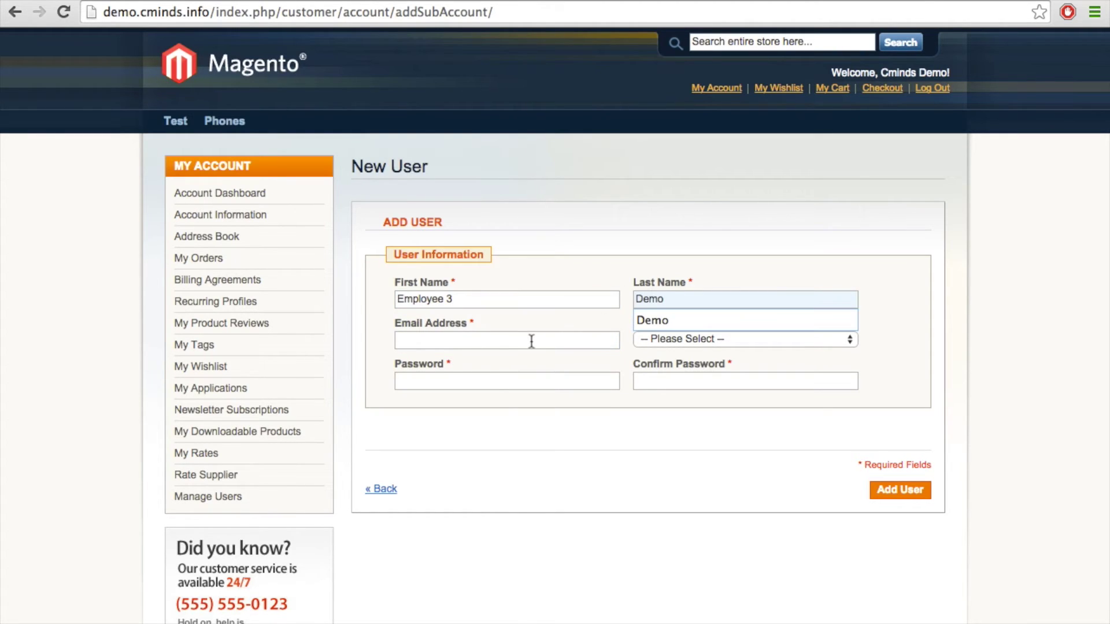
{"action": "left_click", "coordinate": [533, 339]}
{"action": "type", "text": "employee3"}
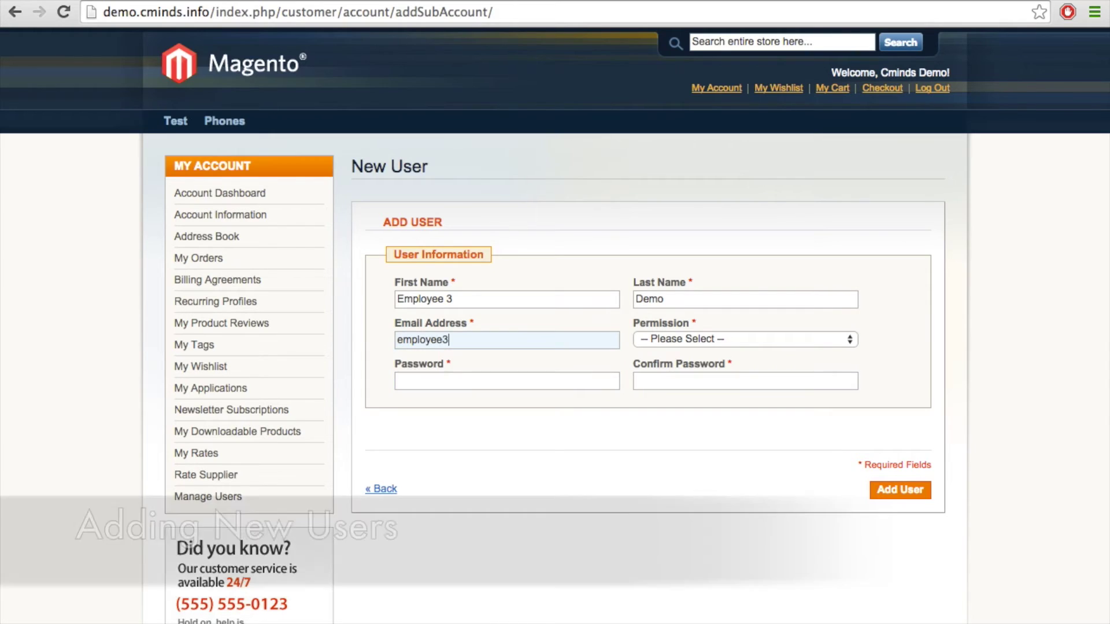
{"action": "type", "text": "@demo.com"}
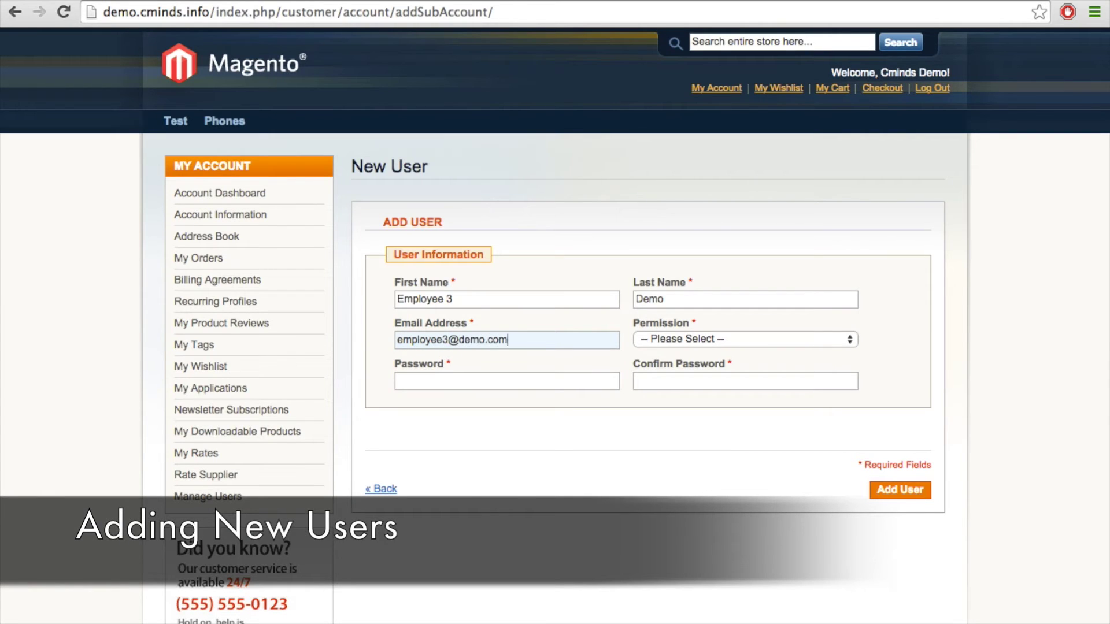
Step: Give the new user Modify Account permission, set and confirm its password, and add it
{"action": "left_click", "coordinate": [664, 342]}
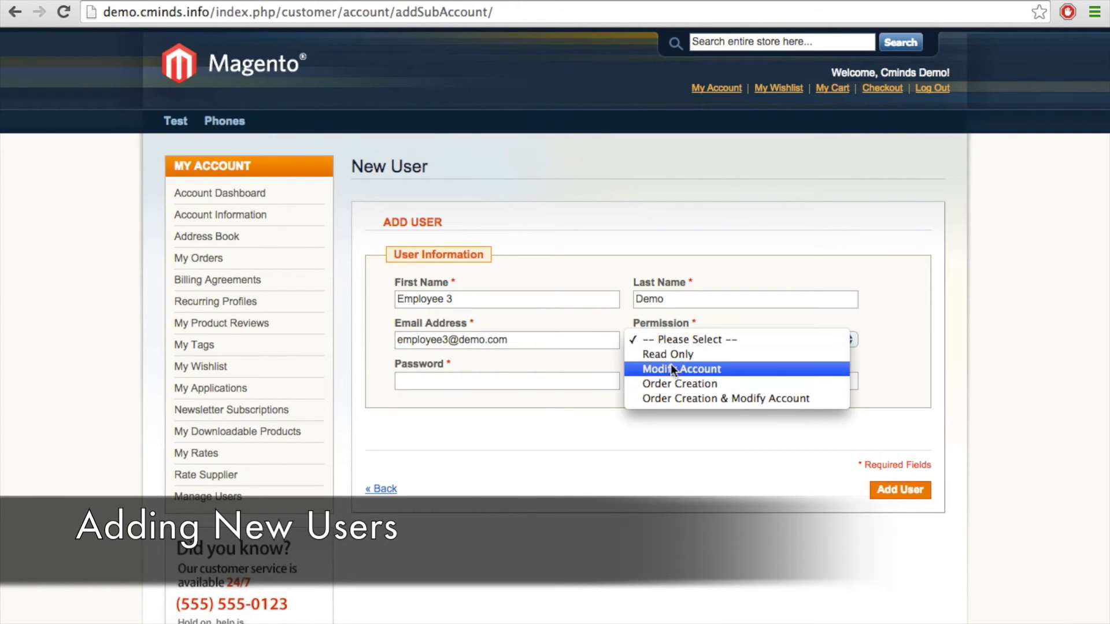
{"action": "left_click", "coordinate": [674, 369]}
{"action": "left_click", "coordinate": [567, 386]}
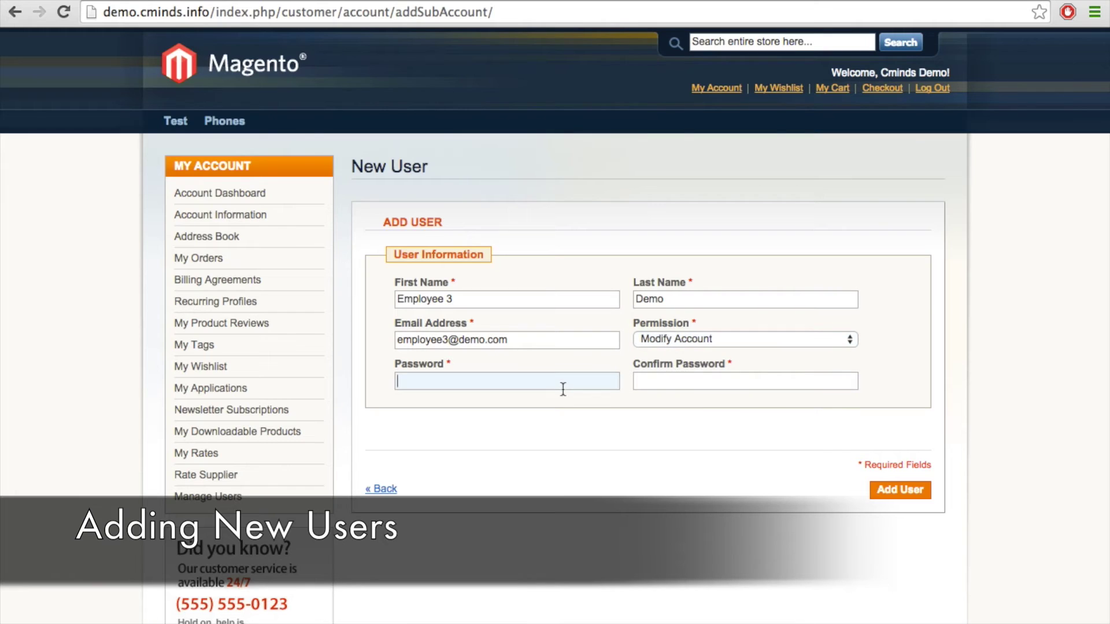
{"action": "type", "text": "•••••••"}
{"action": "left_click", "coordinate": [679, 380]}
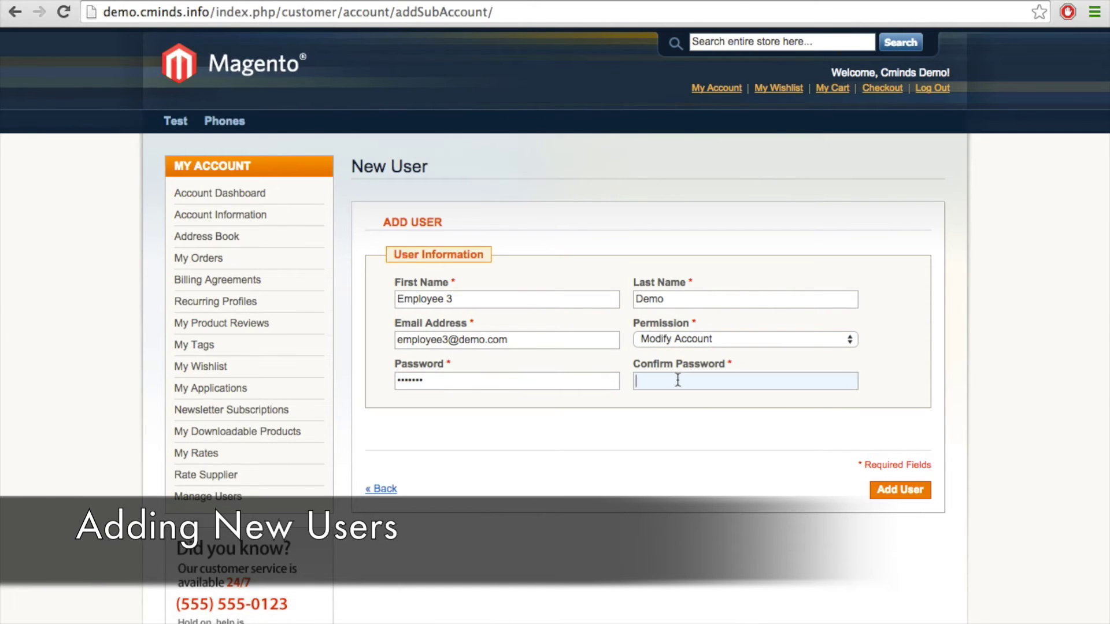
{"action": "type", "text": "•••••••"}
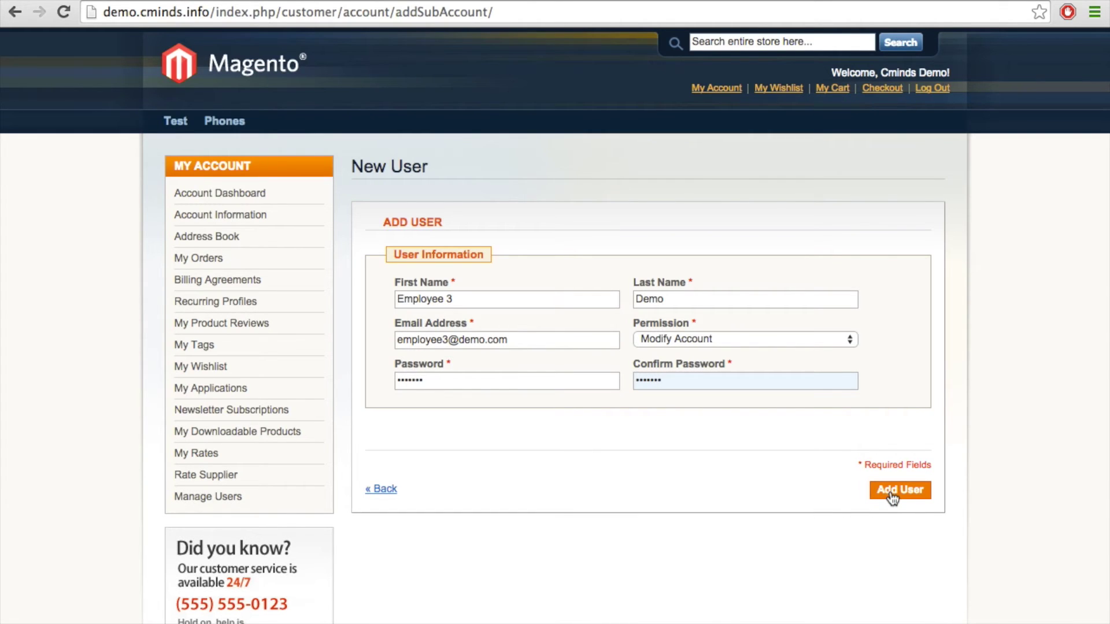
{"action": "left_click", "coordinate": [893, 499]}
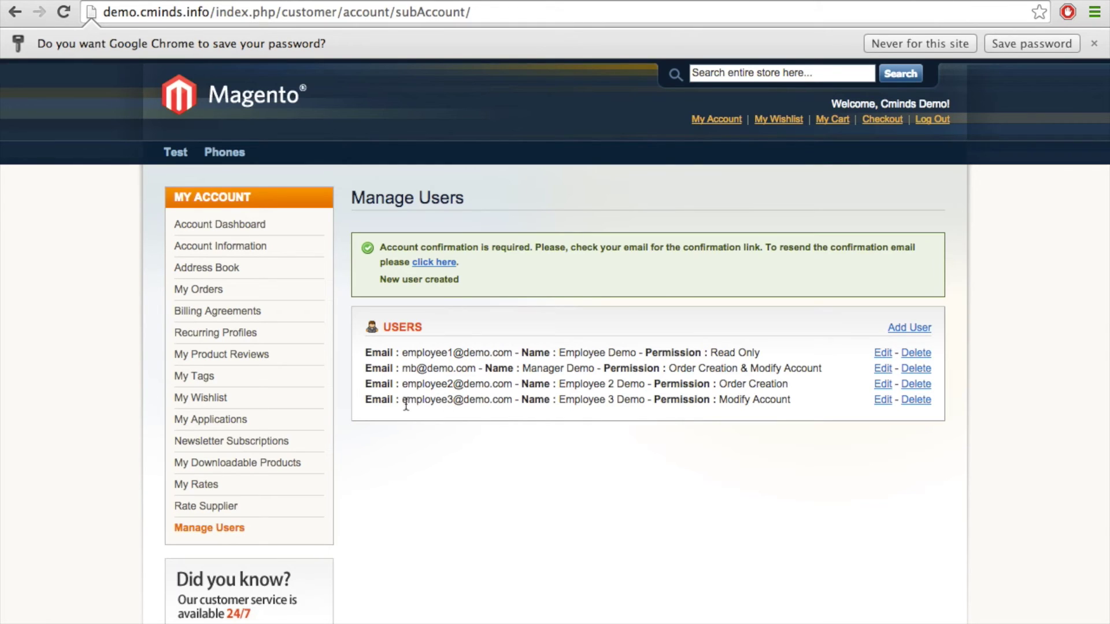
Step: Highlight the new Employee 3 row with Modify Account permission in Manage Users
{"action": "left_click_drag", "start_coordinate": [406, 405], "coordinate": [809, 405]}
{"action": "left_click", "coordinate": [809, 400]}
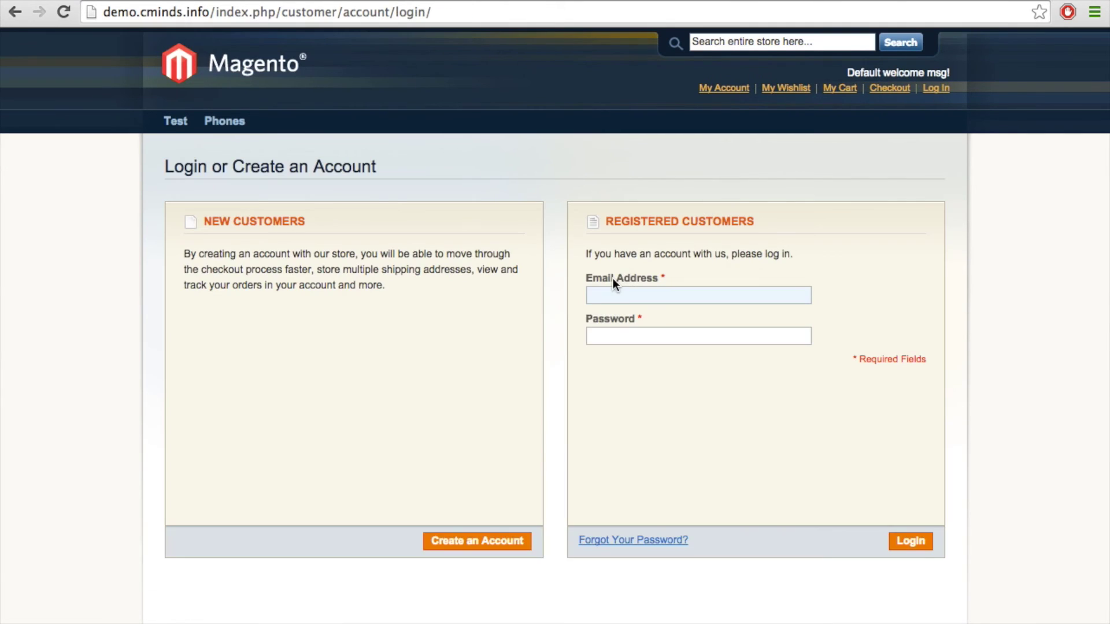
Step: Log in with the read-only employee's saved email and the account password
{"action": "left_click", "coordinate": [613, 295]}
{"action": "type", "text": "empl"}
{"action": "left_click", "coordinate": [633, 315]}
{"action": "left_click", "coordinate": [621, 337]}
{"action": "type", "text": "••••••"}
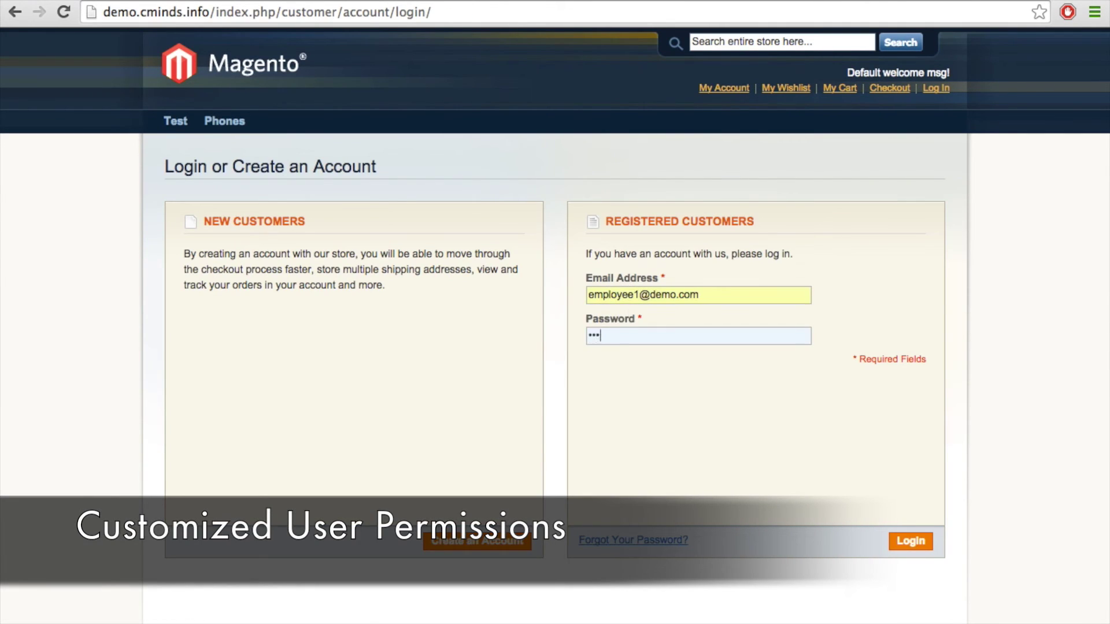
{"action": "key", "text": "BackSpace"}
{"action": "key", "text": "BackSpace"}
{"action": "key", "text": "BackSpace"}
{"action": "key", "text": "BackSpace"}
{"action": "key", "text": "BackSpace"}
{"action": "key", "text": "BackSpace"}
{"action": "type", "text": "•••••••"}
{"action": "key", "text": "Return"}
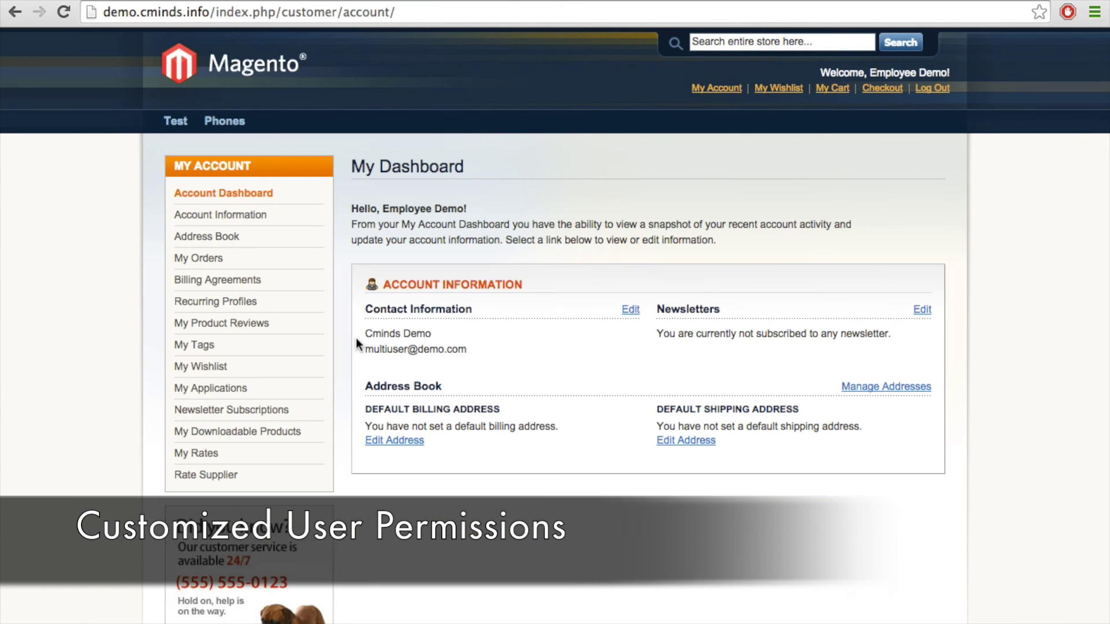
Step: Open Address Book and highlight the 'You Don't have permission' error message
{"action": "scroll", "coordinate": [355, 358], "scroll_direction": "down", "scroll_amount": 1}
{"action": "scroll", "coordinate": [356, 363], "scroll_direction": "down", "scroll_amount": 1}
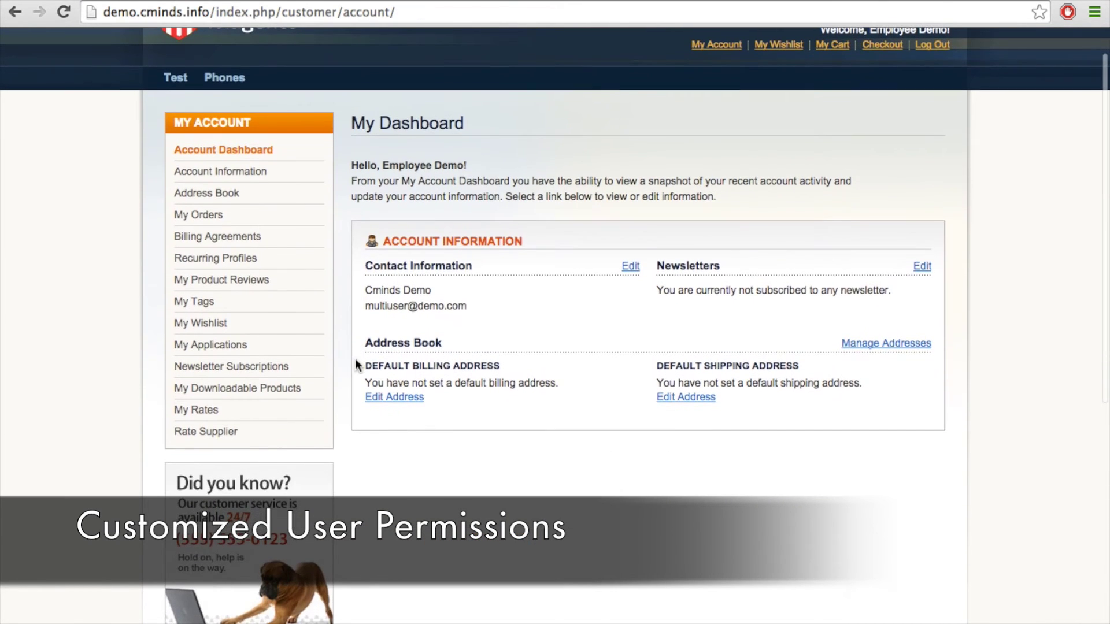
{"action": "left_click", "coordinate": [232, 195]}
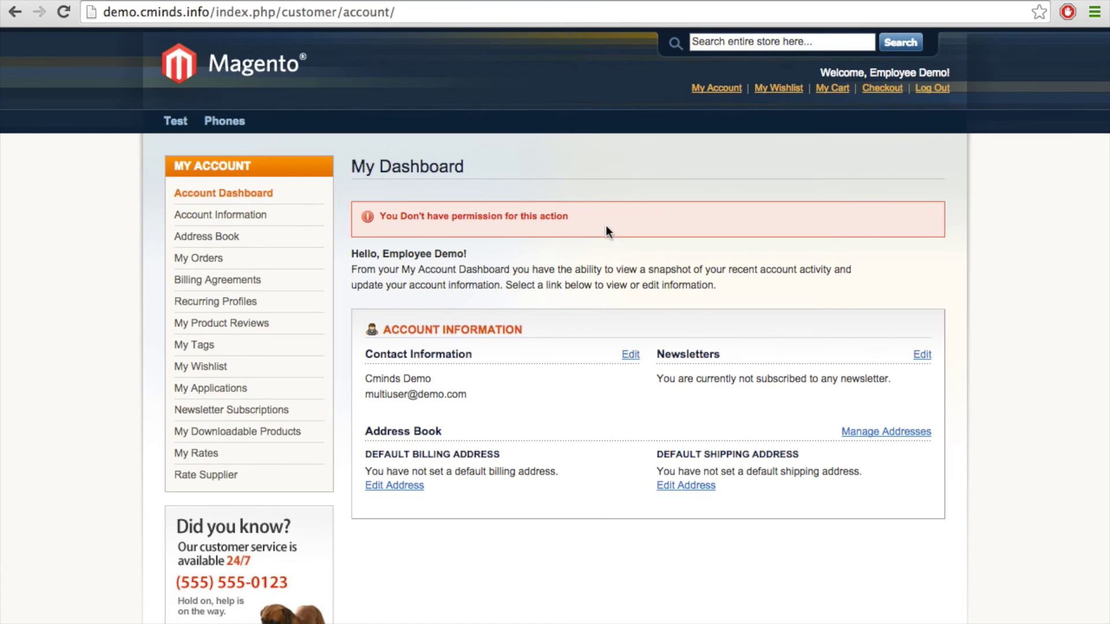
{"action": "left_click_drag", "start_coordinate": [608, 217], "coordinate": [367, 217]}
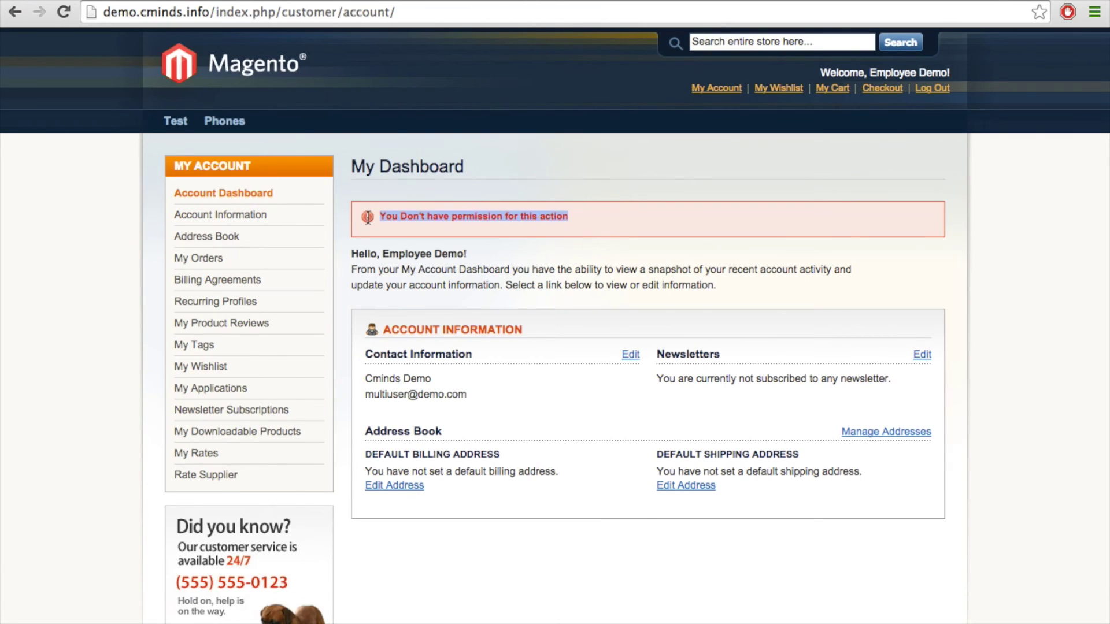
{"action": "left_click", "coordinate": [435, 222]}
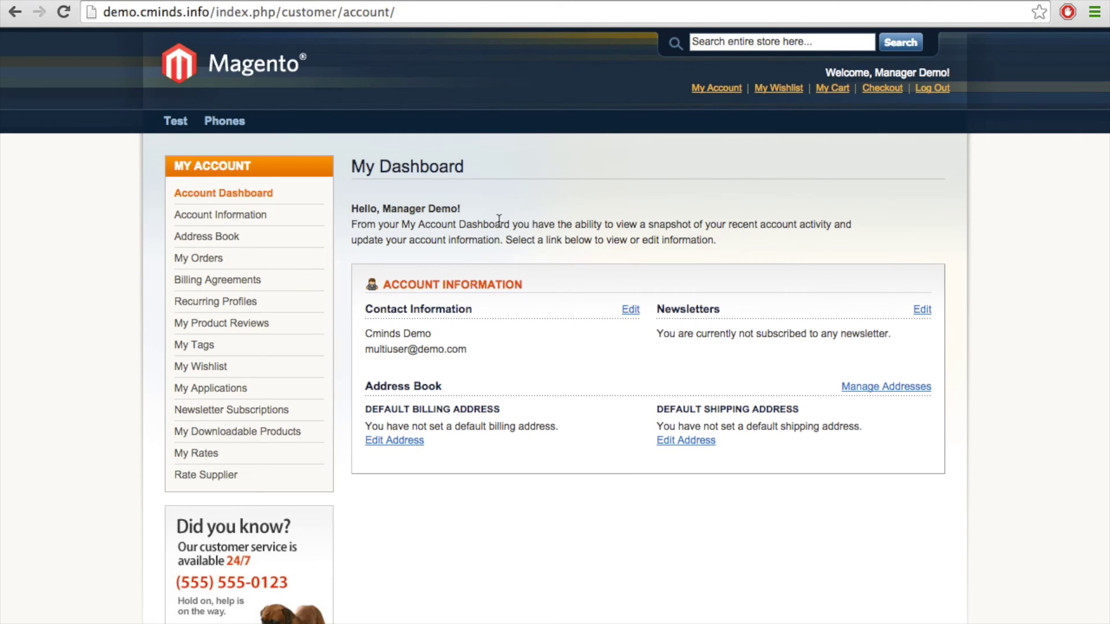
Step: As the manager, open Address Book's new address form and enter 'Demo' in the street address
{"action": "left_click_drag", "start_coordinate": [474, 209], "coordinate": [382, 209]}
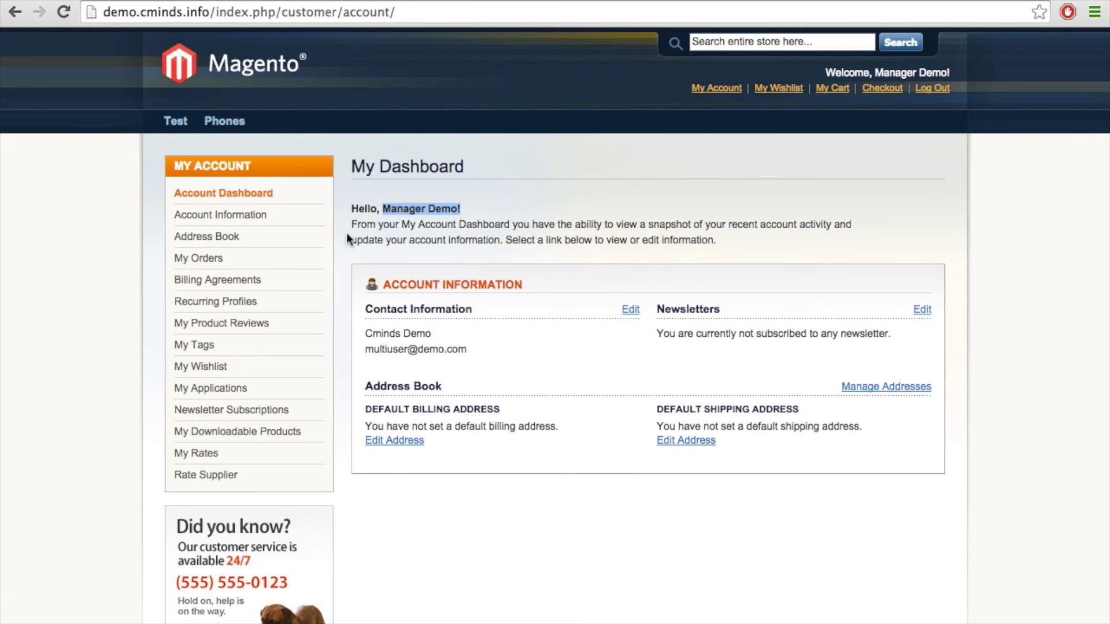
{"action": "left_click", "coordinate": [232, 241]}
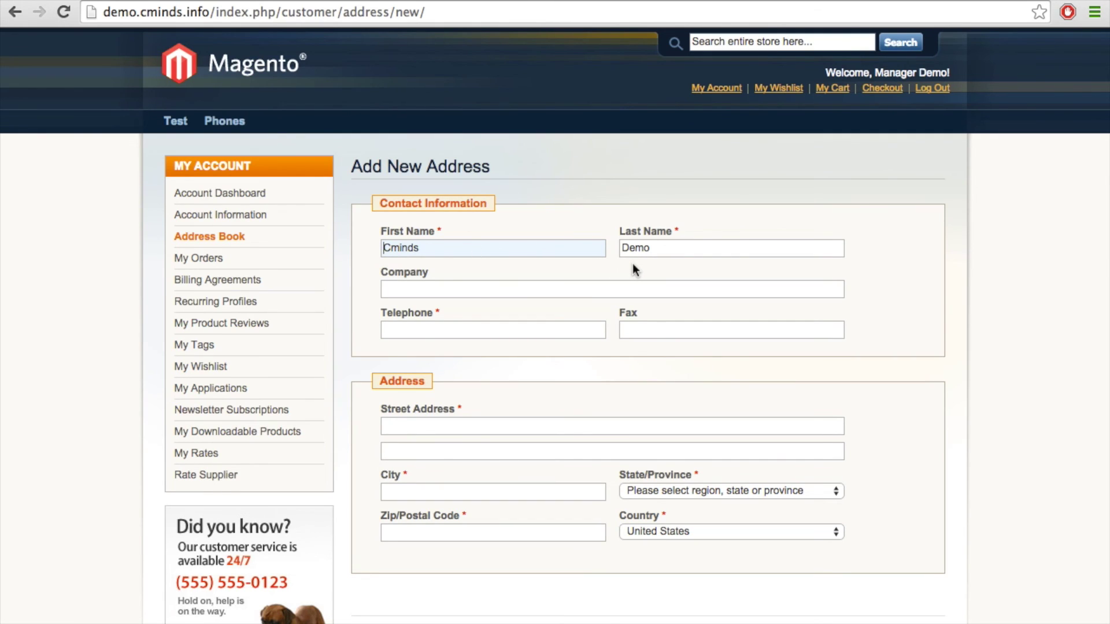
{"action": "left_click", "coordinate": [519, 335]}
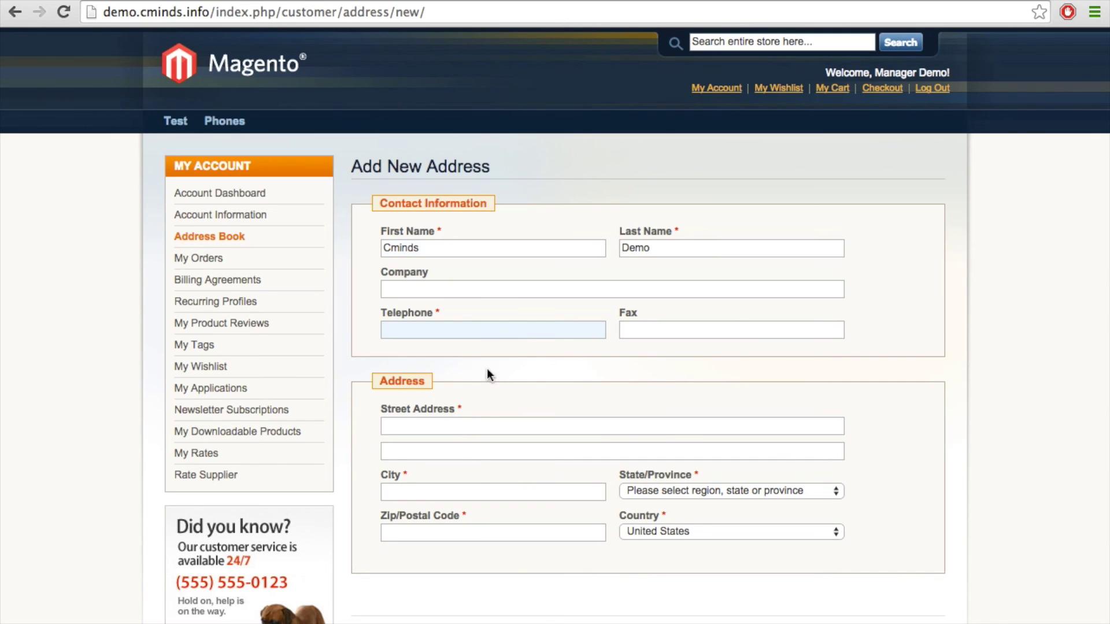
{"action": "left_click", "coordinate": [409, 433]}
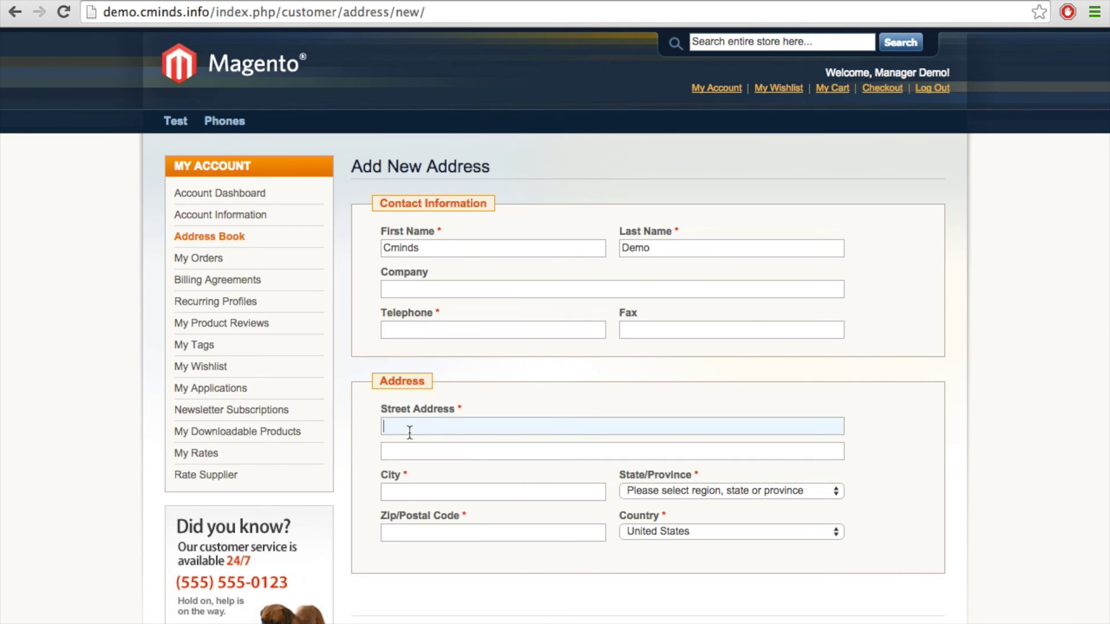
{"action": "type", "text": "Demo"}
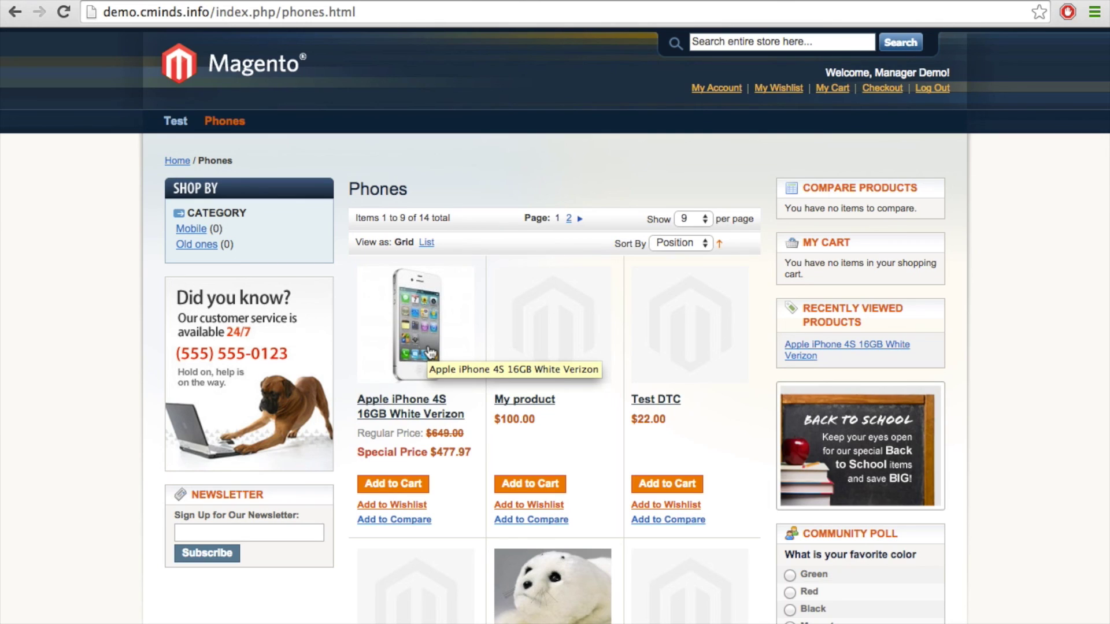
Step: Add the Apple iPhone 4S 16GB White Verizon to the cart and review the $477.97 total
{"action": "left_click", "coordinate": [430, 353]}
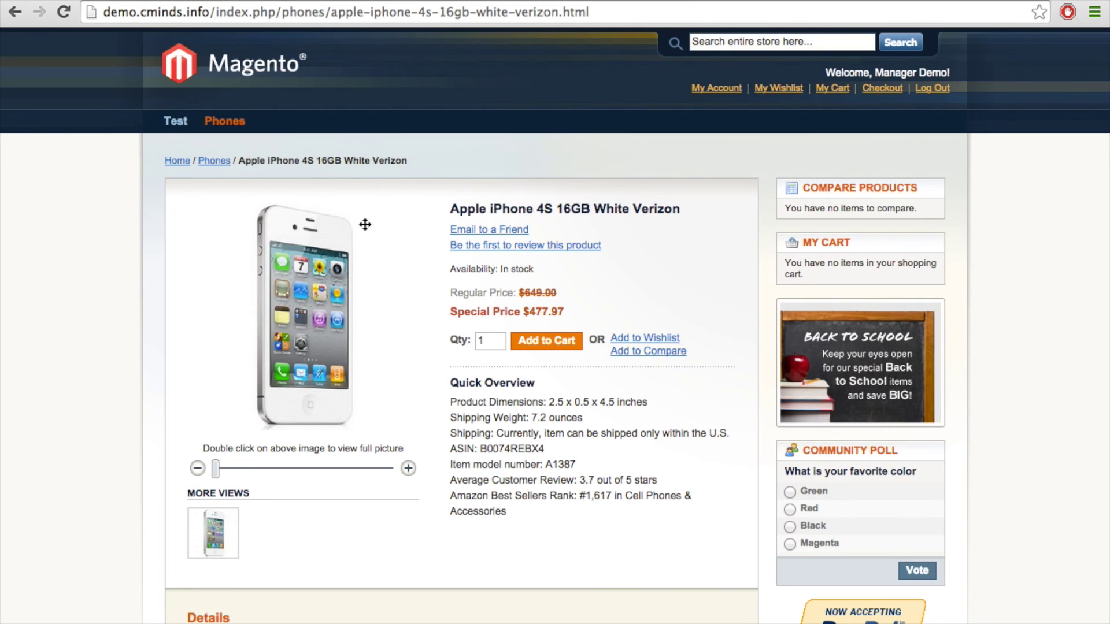
{"action": "left_click", "coordinate": [537, 352]}
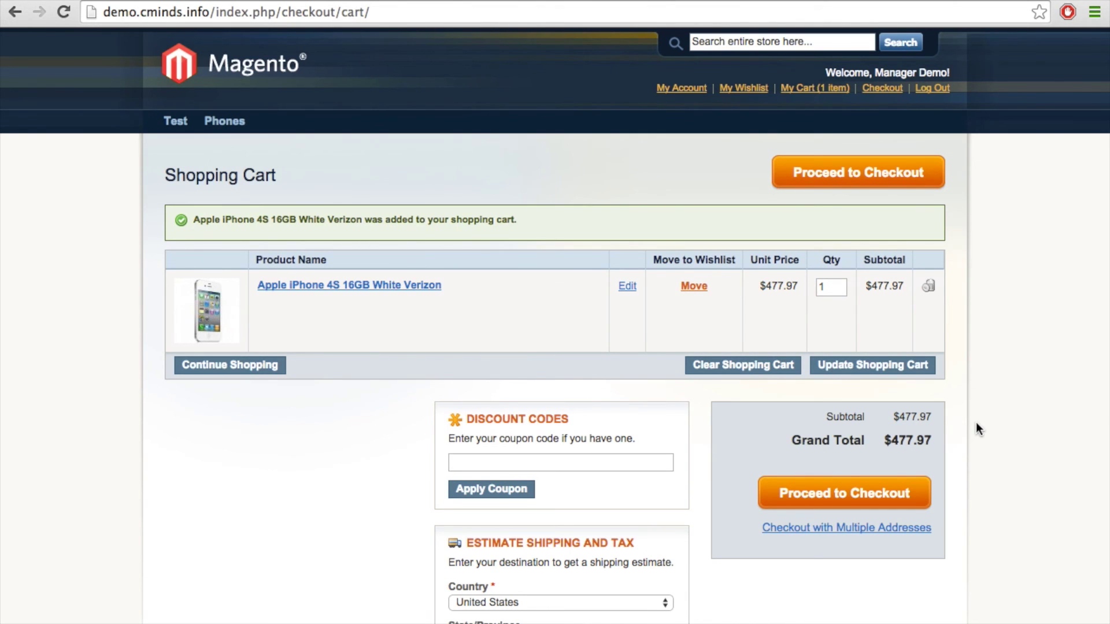
{"action": "scroll", "coordinate": [976, 422], "scroll_direction": "down", "scroll_amount": 5}
{"action": "scroll", "coordinate": [976, 422], "scroll_direction": "up", "scroll_amount": 4}
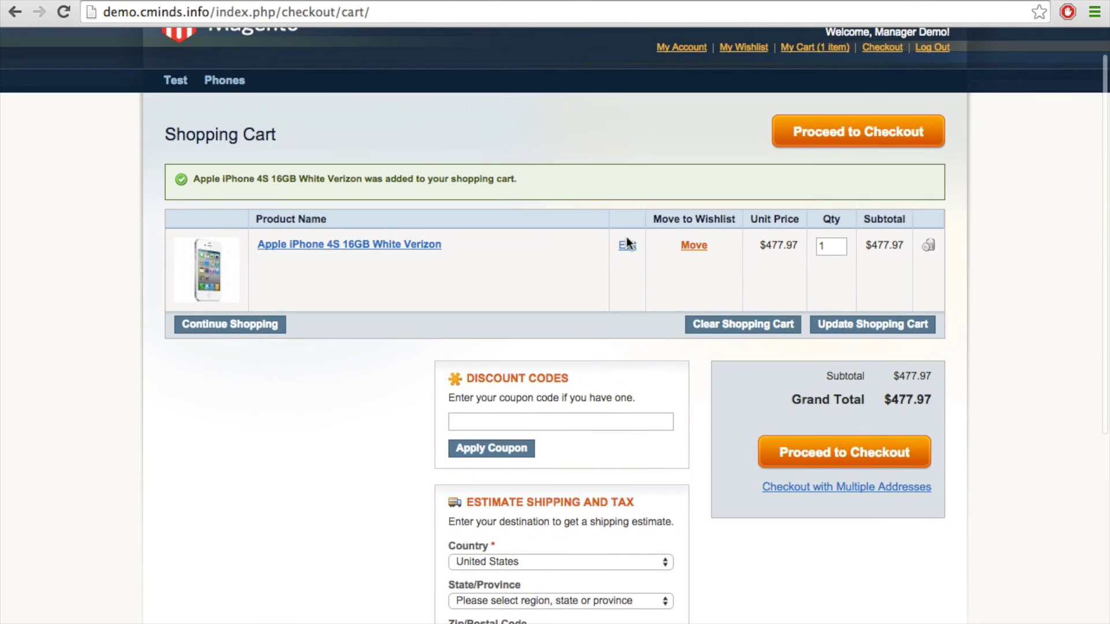
{"action": "left_click_drag", "start_coordinate": [511, 184], "coordinate": [199, 179]}
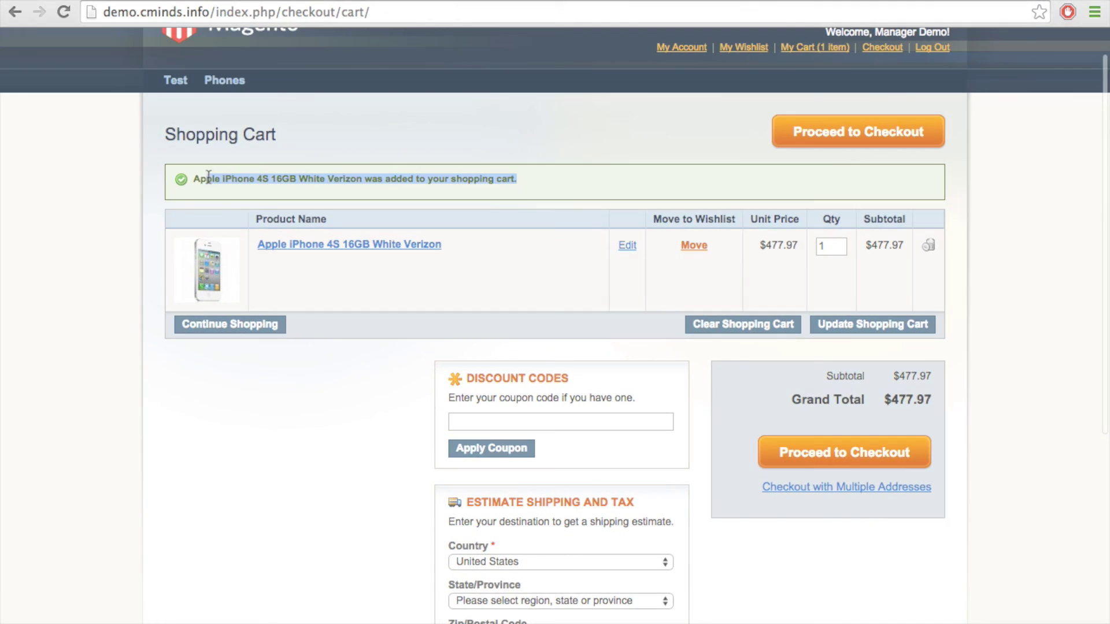